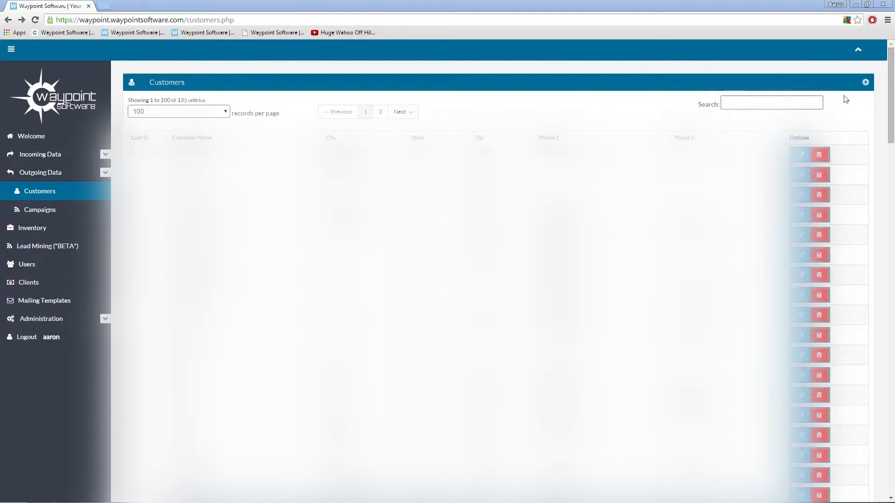
Step: Add a customer named Demo Customer with contact, address and billing details, save the record, and search the customer list for Demo Customer
{"action": "left_click", "coordinate": [866, 83]}
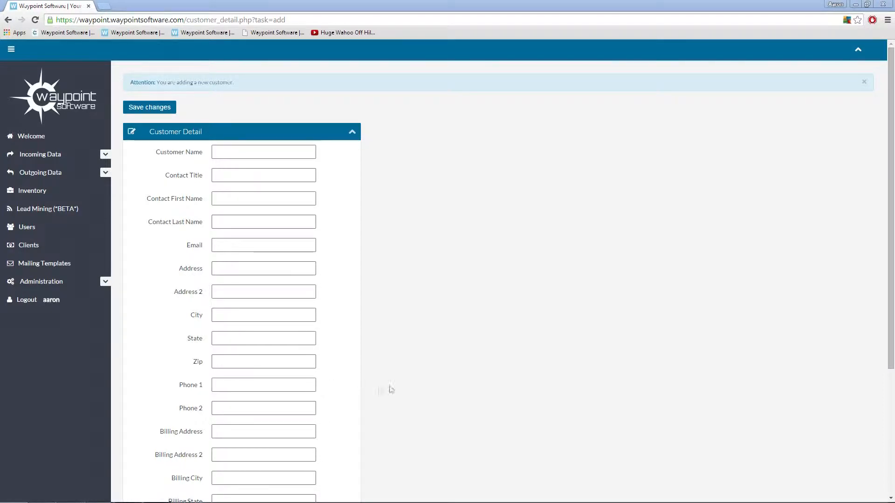
{"action": "scroll", "coordinate": [424, 385], "scroll_direction": "down", "scroll_amount": 4}
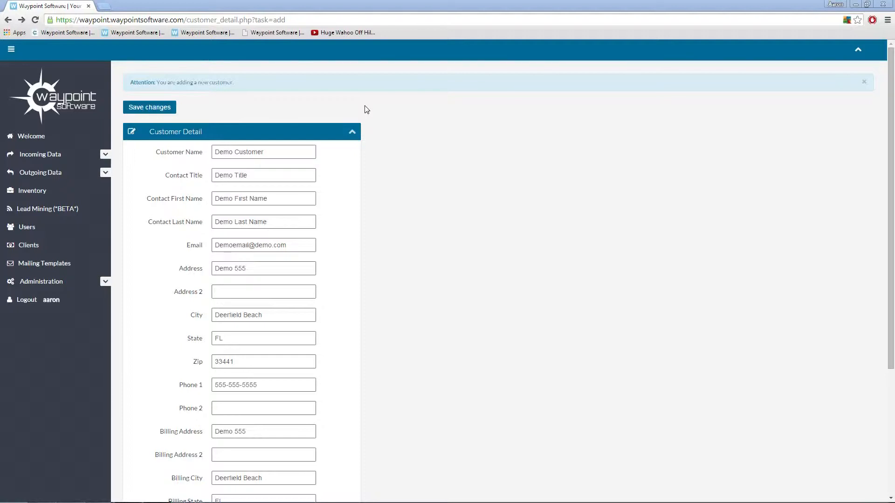
{"action": "left_click", "coordinate": [157, 106]}
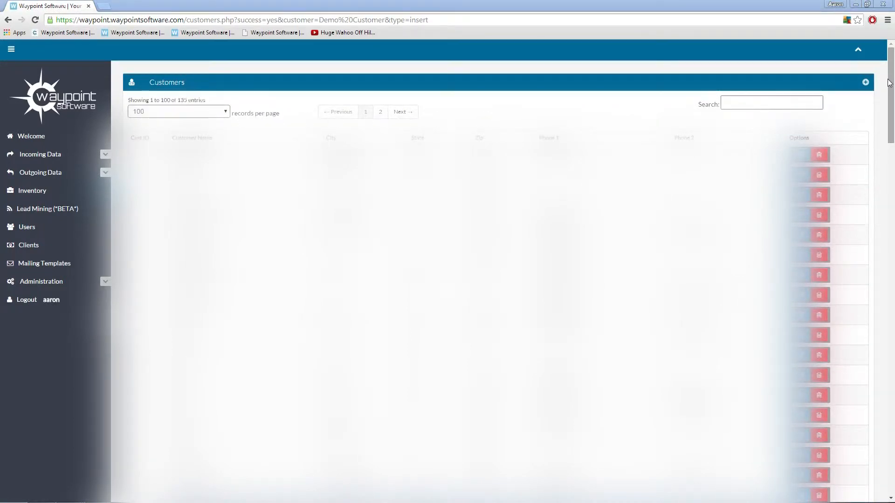
{"action": "left_click", "coordinate": [771, 104]}
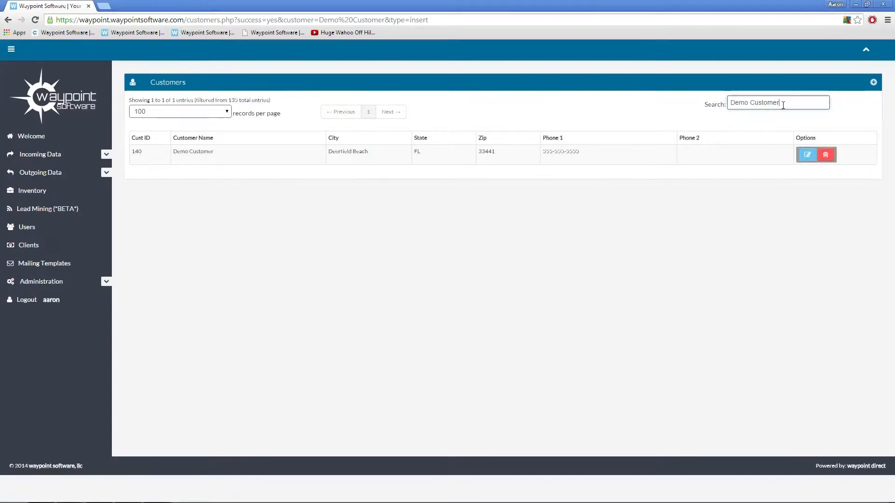
Step: Open the outgoing data campaigns and start adding a new campaign
{"action": "left_click", "coordinate": [70, 179]}
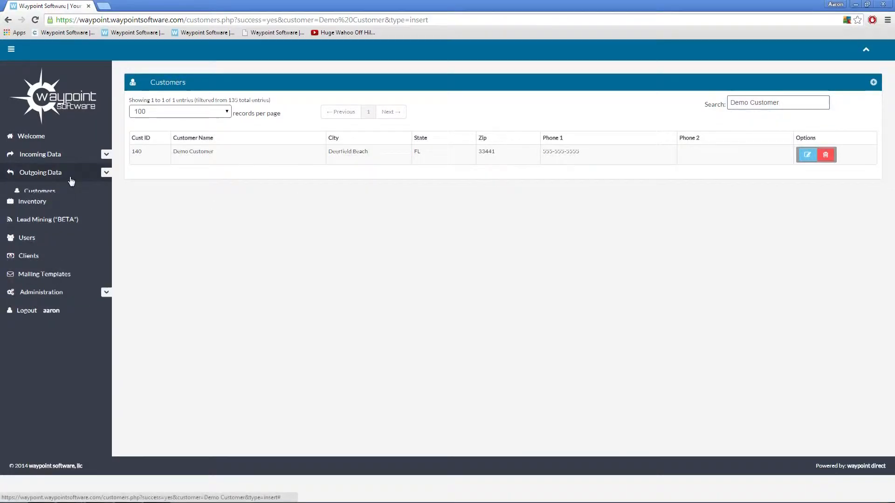
{"action": "left_click", "coordinate": [61, 209]}
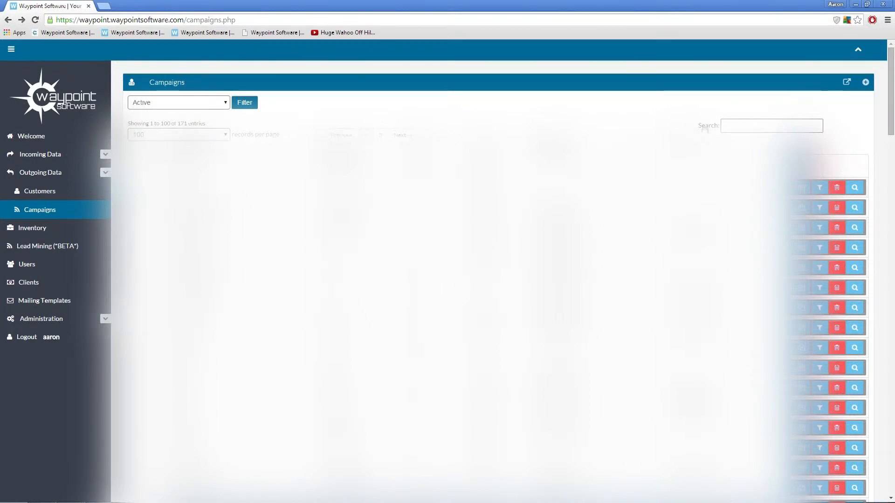
{"action": "left_click", "coordinate": [866, 83]}
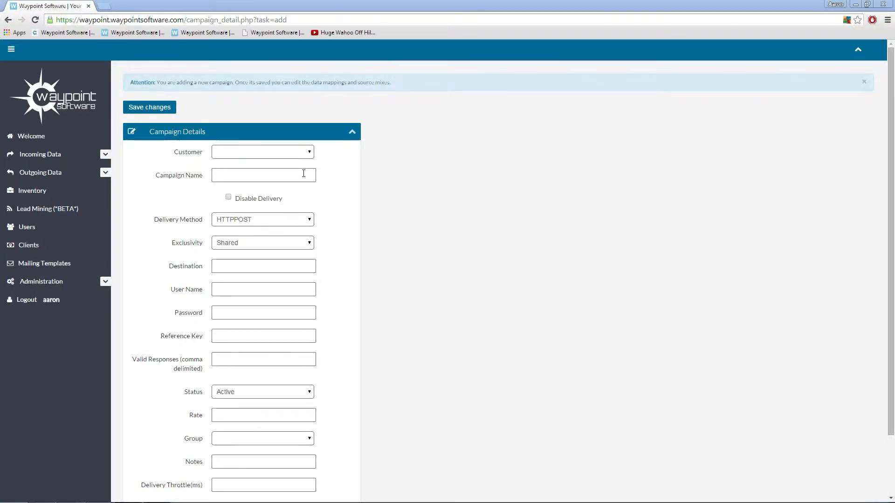
Step: Set the new campaign's delivery method to XMLPOST and its exclusivity to Shared
{"action": "left_click", "coordinate": [299, 229]}
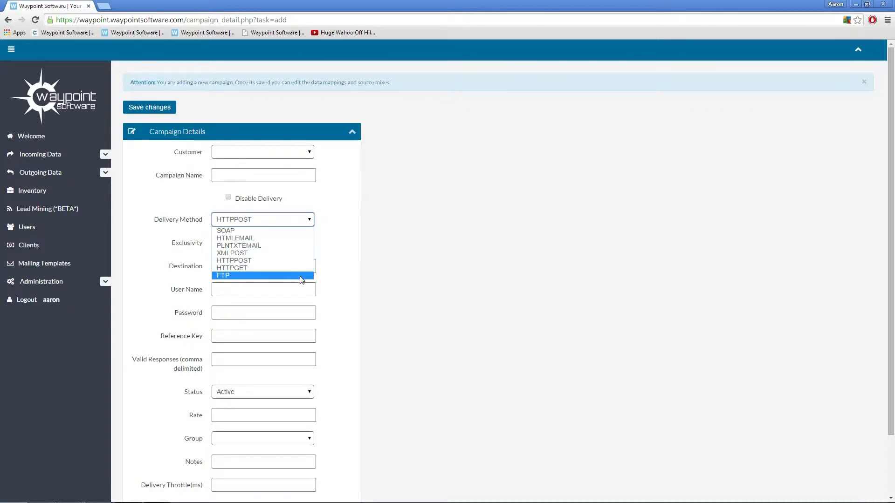
{"action": "left_click", "coordinate": [287, 255]}
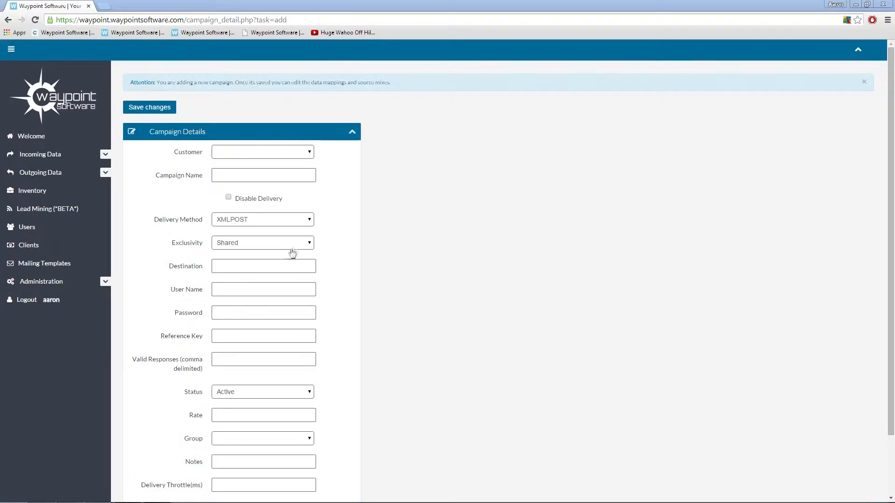
{"action": "left_click", "coordinate": [296, 248]}
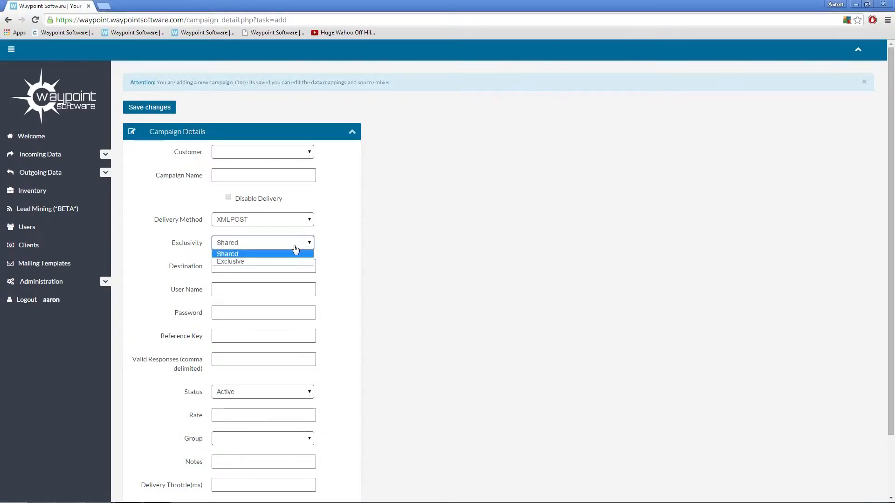
{"action": "left_click", "coordinate": [296, 253]}
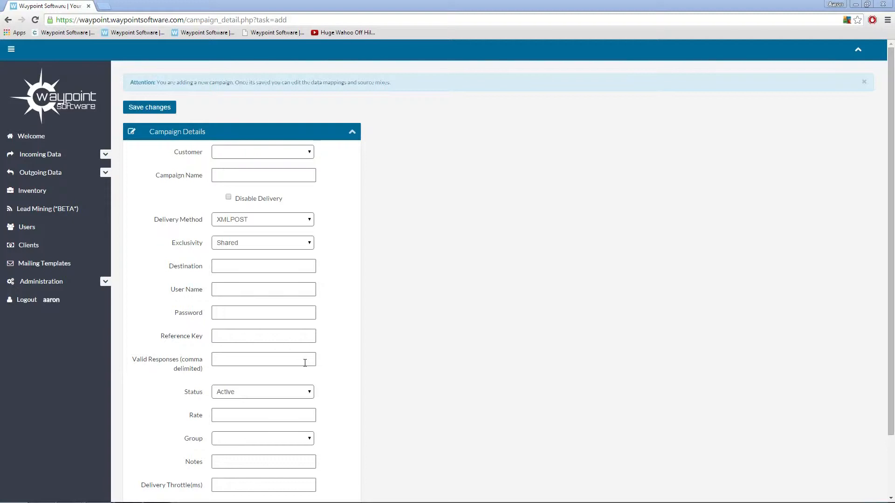
Step: Complete the Active campaign Demo Campaign Name for Demo Customer with HTTPPOST delivery, destination capturedesitnation.php, valid response ACCEPTED and group Demo, and save it
{"action": "left_click", "coordinate": [301, 395]}
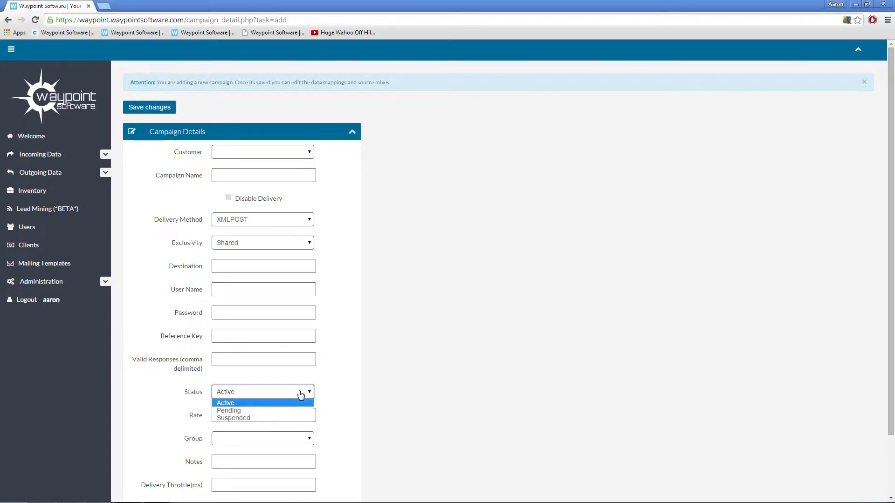
{"action": "left_click", "coordinate": [300, 395]}
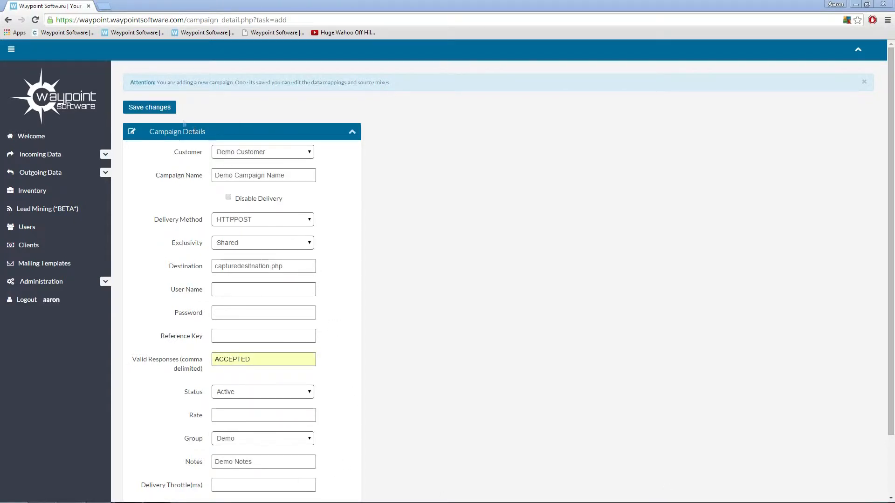
{"action": "left_click", "coordinate": [160, 107]}
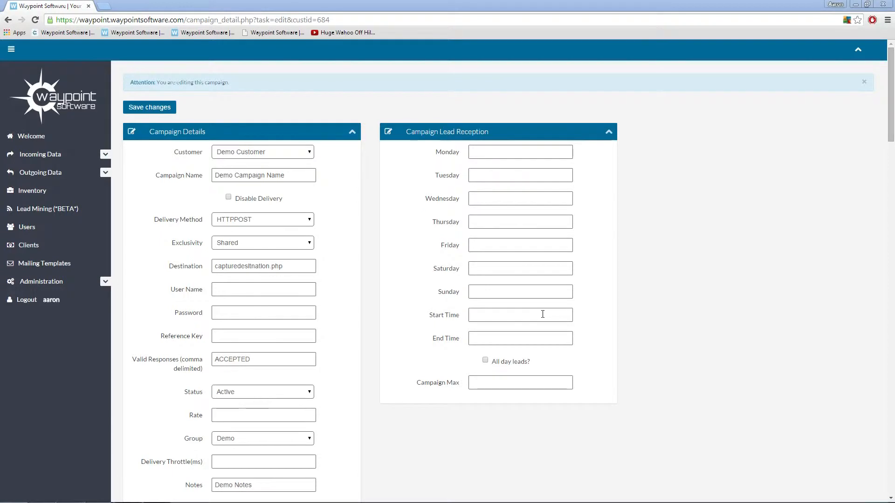
Step: Enable all-day leads for the campaign and import its data mapping from a sample capture.php post URL
{"action": "left_click", "coordinate": [522, 367]}
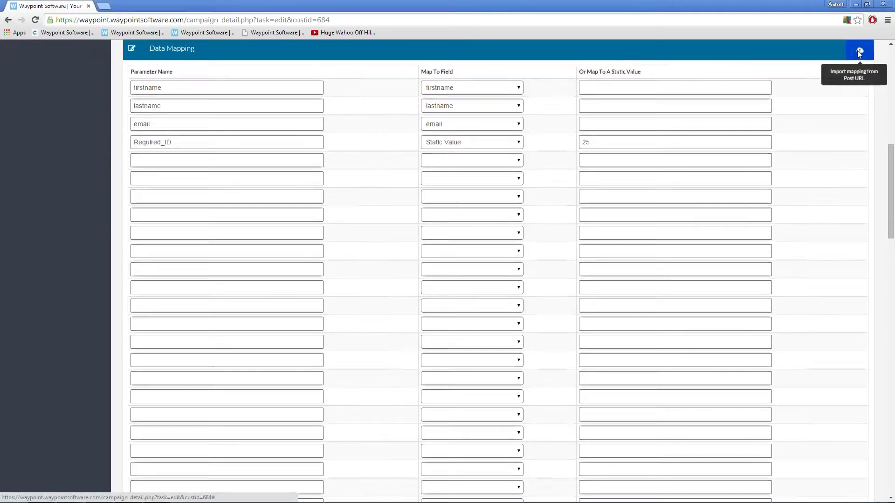
{"action": "left_click", "coordinate": [859, 51]}
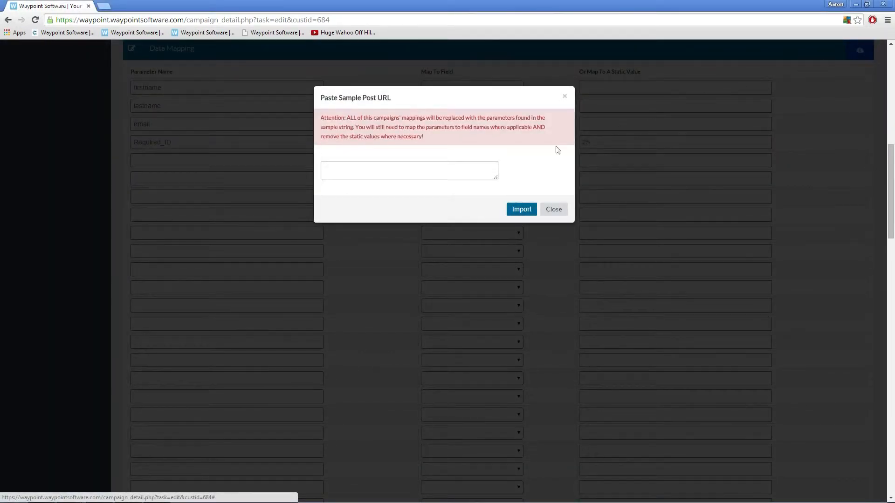
{"action": "left_click", "coordinate": [477, 167]}
{"action": "type", "text": "https://waypoint.waypointsoftware.com/capture.php?xAuthentication=StaticValue&firstname=Donnie&lastname=Doree&phone1=5551212&address1=5555+8th+ave&city=Los+Angeles&state=CA&zip=900210&DOB=10/20/1991&LeadIP=192.168.1.1&PostURL=www.domain.com"}
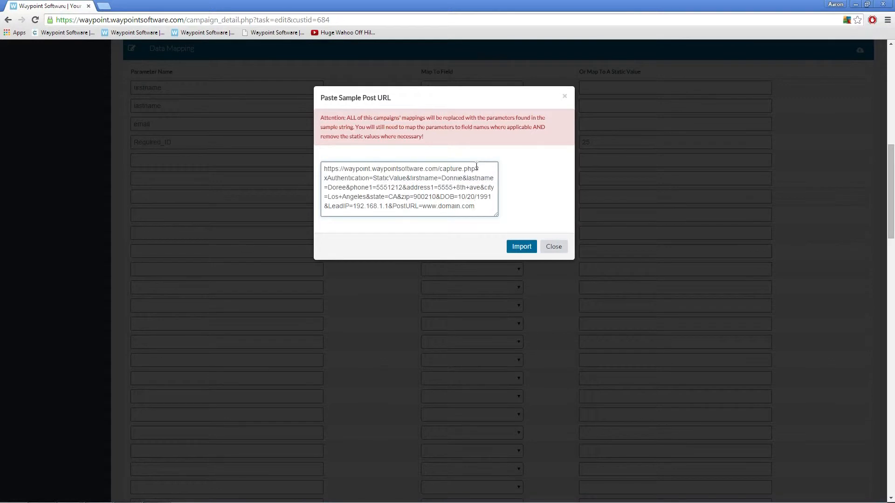
{"action": "left_click", "coordinate": [521, 251]}
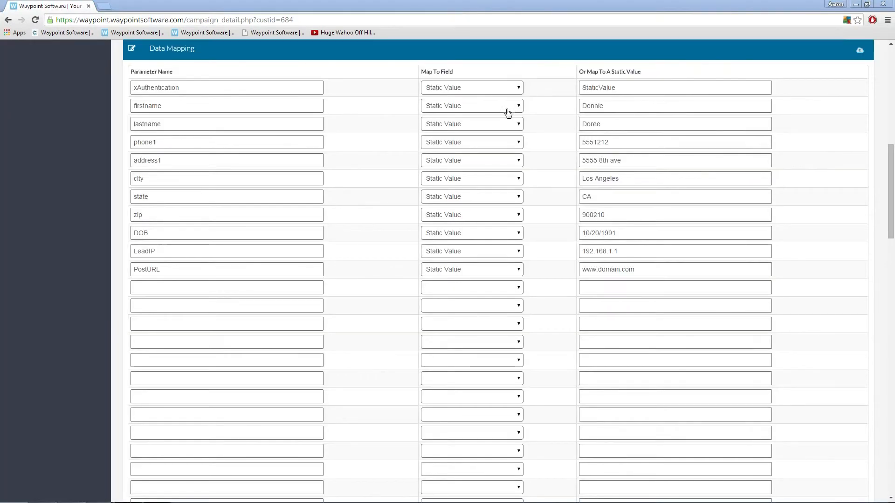
Step: Map the firstname, lastname and phone1 parameters to their matching fields and save the campaign changes
{"action": "left_click", "coordinate": [507, 107]}
{"action": "left_click", "coordinate": [438, 117]}
{"action": "left_click", "coordinate": [424, 124]}
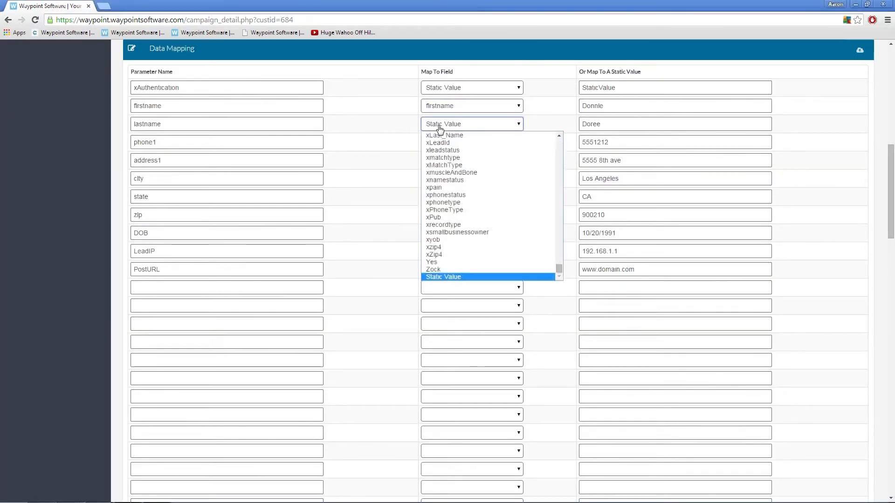
{"action": "left_click", "coordinate": [418, 144]}
{"action": "left_click", "coordinate": [434, 145]}
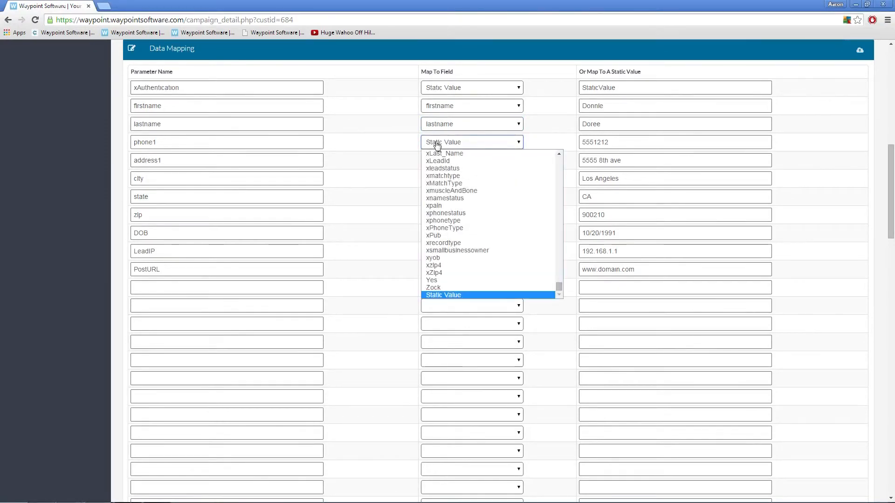
{"action": "key", "text": "p"}
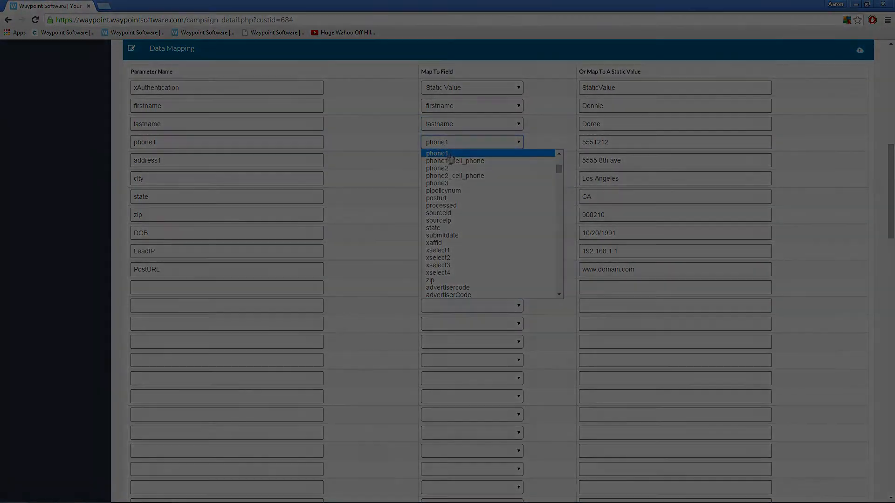
{"action": "left_click", "coordinate": [446, 154]}
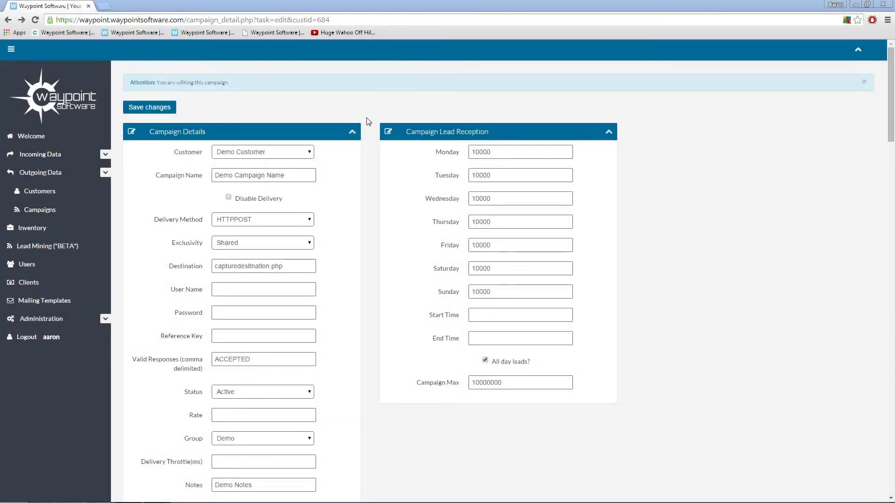
{"action": "left_click", "coordinate": [153, 115]}
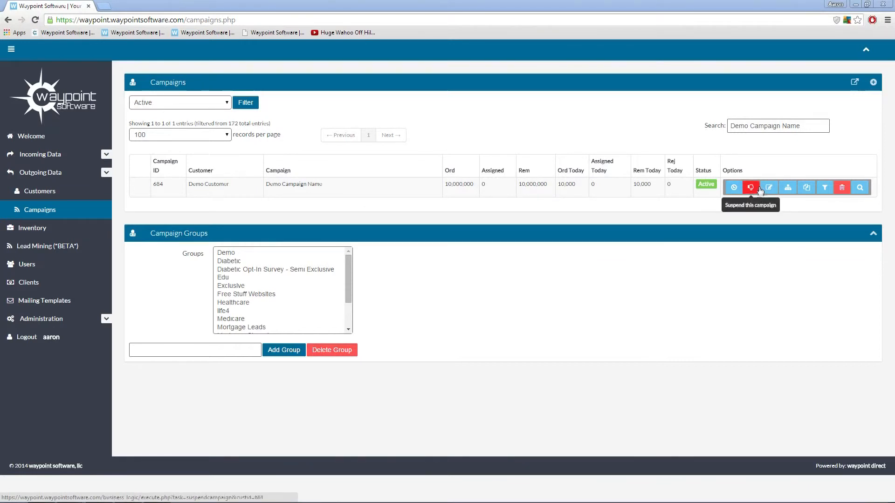
Step: Restrict the campaign's source mix to 1564 Holdings' CCV Diabetic Med Advantage, payday data and Payday UK Data, without drawing from all sources, and save
{"action": "left_click", "coordinate": [787, 188]}
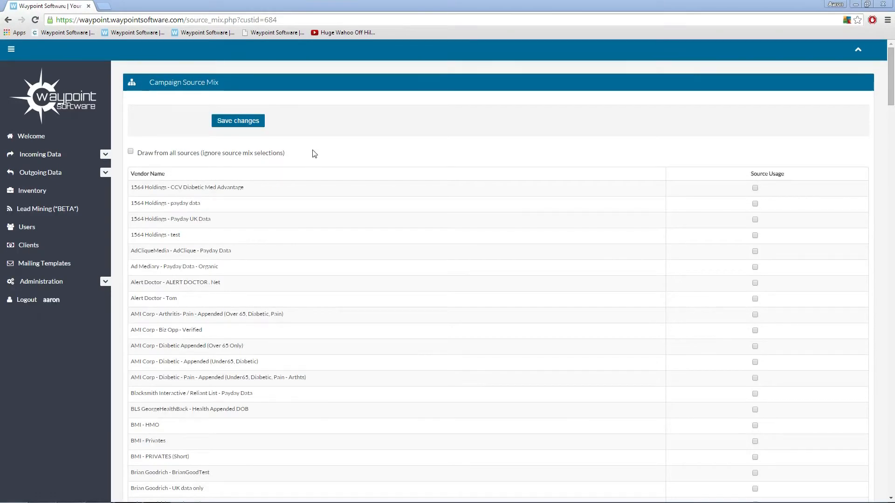
{"action": "left_click", "coordinate": [265, 157]}
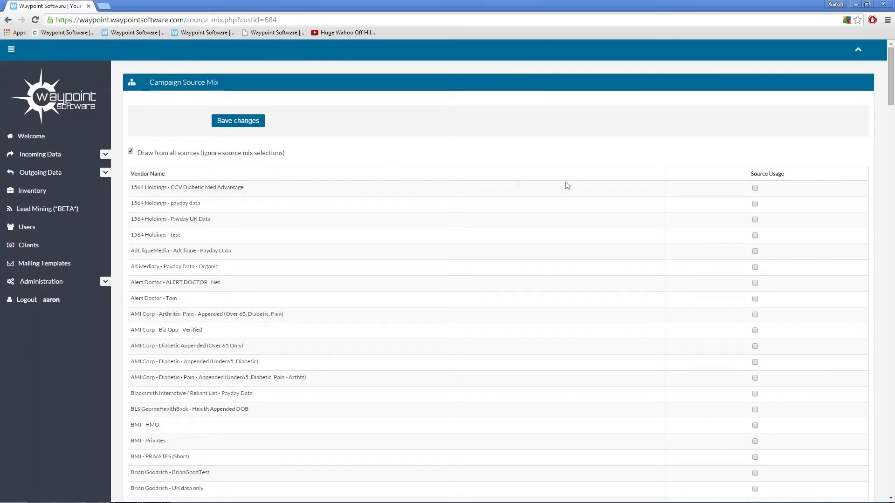
{"action": "left_click", "coordinate": [755, 189]}
{"action": "left_click", "coordinate": [756, 206]}
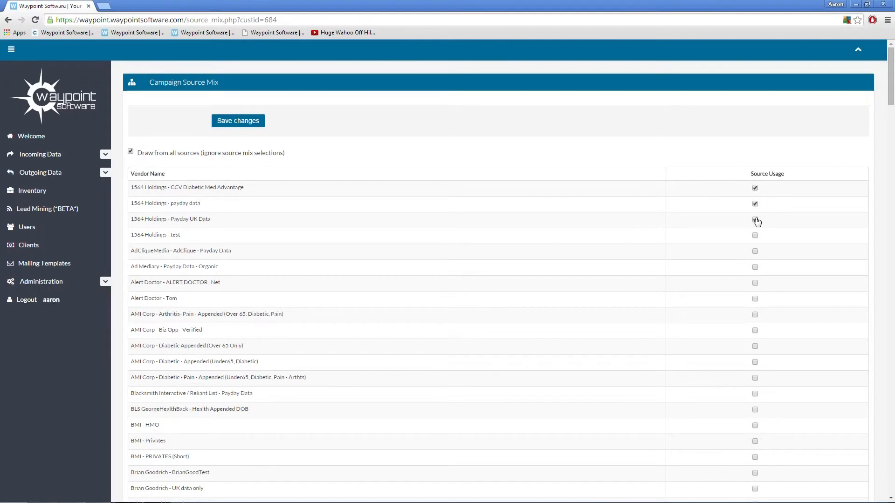
{"action": "left_click", "coordinate": [238, 155]}
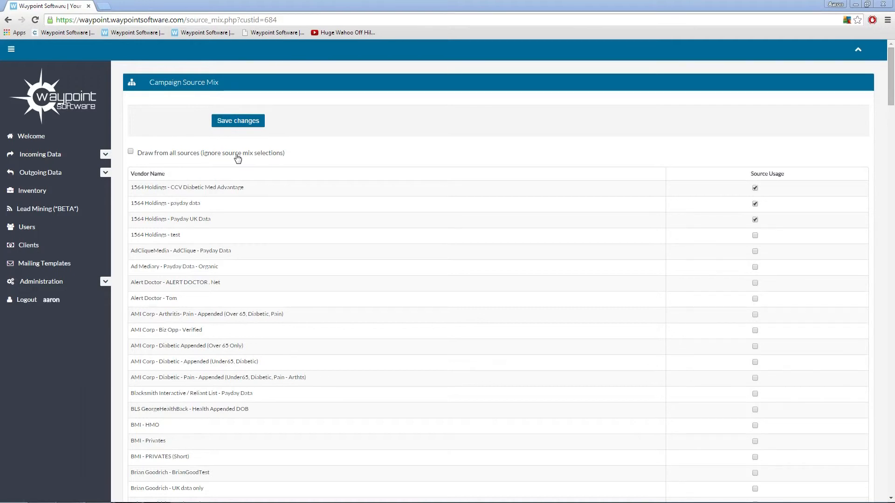
{"action": "left_click", "coordinate": [238, 122]}
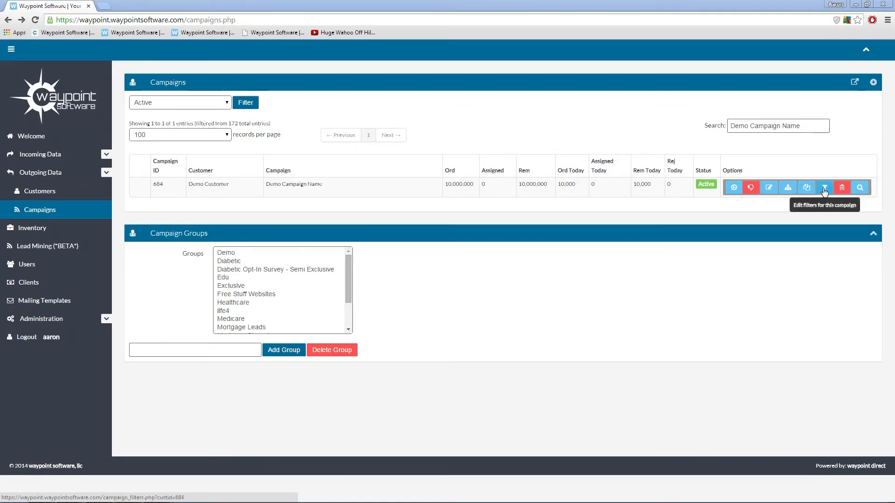
Step: Create a campaign filter on email with type Must equal, value yahoo.com and suppression set to Yes, and save it
{"action": "left_click", "coordinate": [825, 188]}
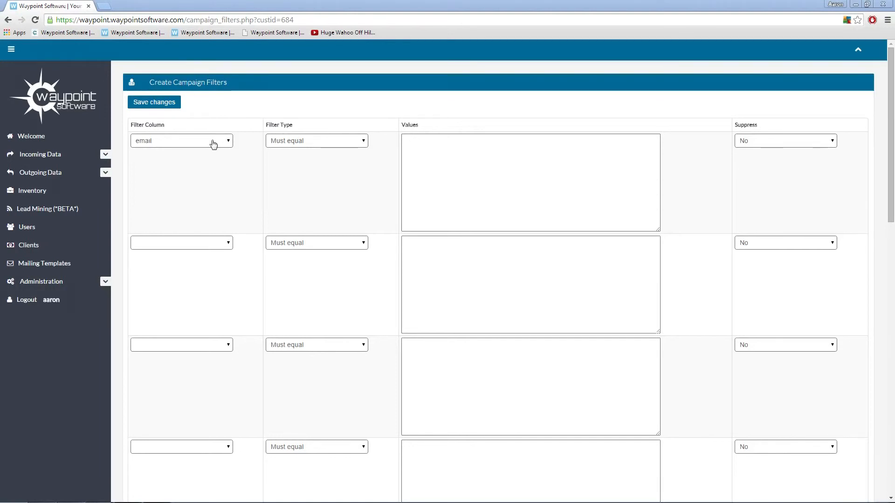
{"action": "left_click", "coordinate": [328, 144]}
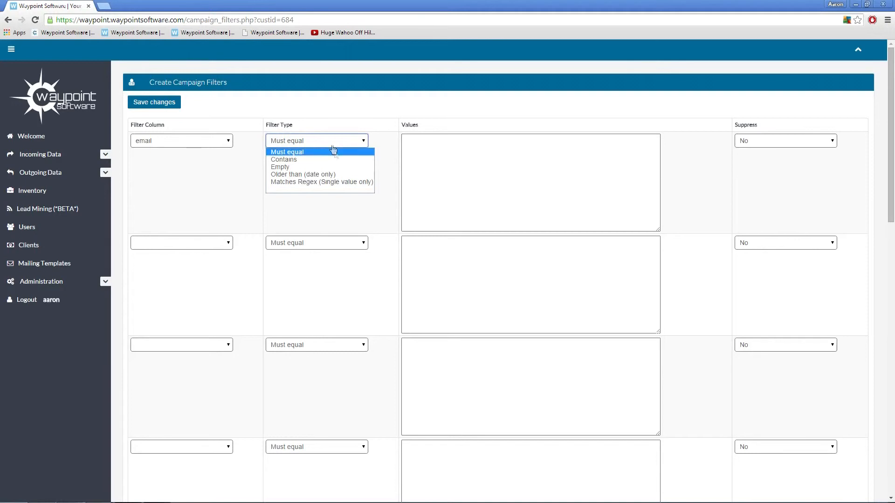
{"action": "left_click", "coordinate": [358, 152]}
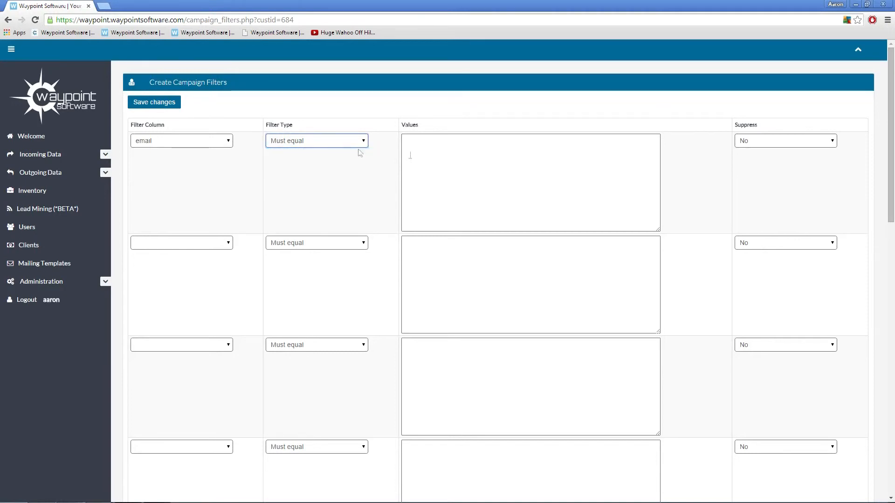
{"action": "left_click", "coordinate": [584, 160]}
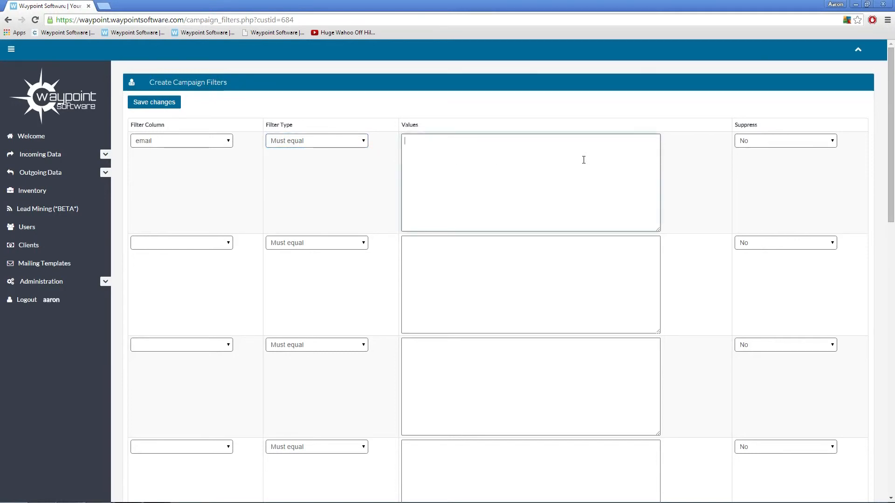
{"action": "type", "text": "yahoo.com"}
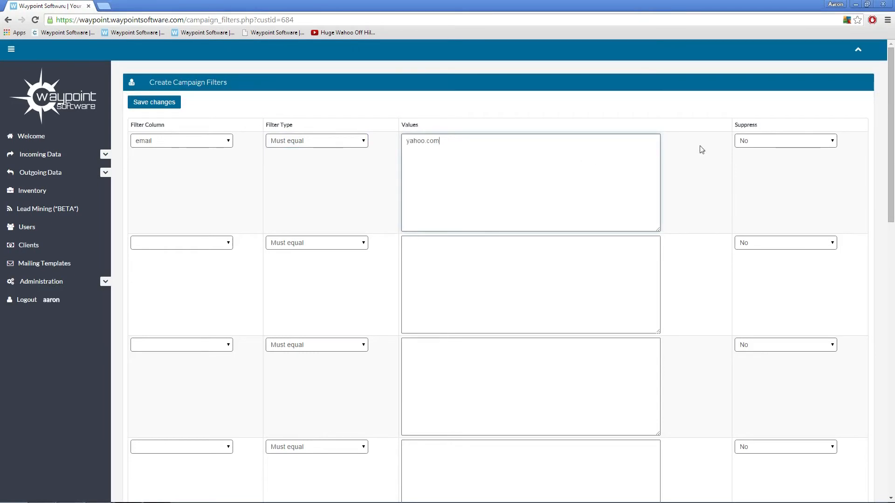
{"action": "left_click", "coordinate": [761, 142]}
{"action": "left_click", "coordinate": [757, 159]}
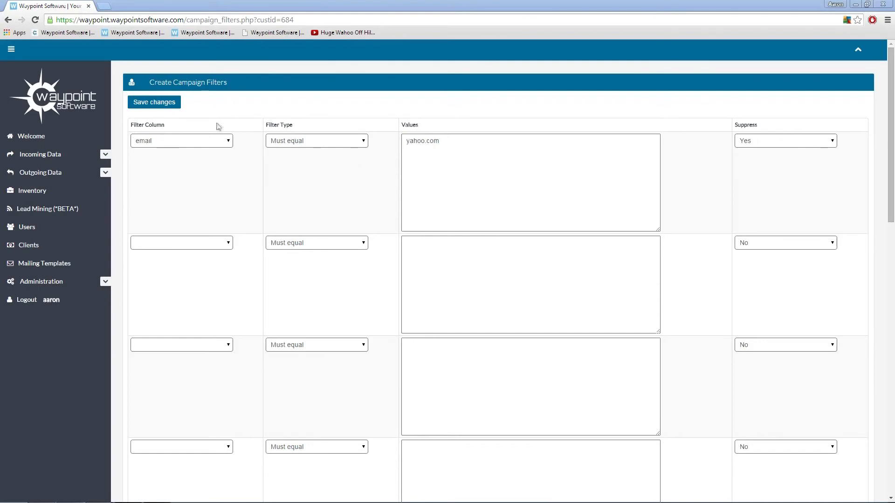
{"action": "left_click", "coordinate": [159, 107]}
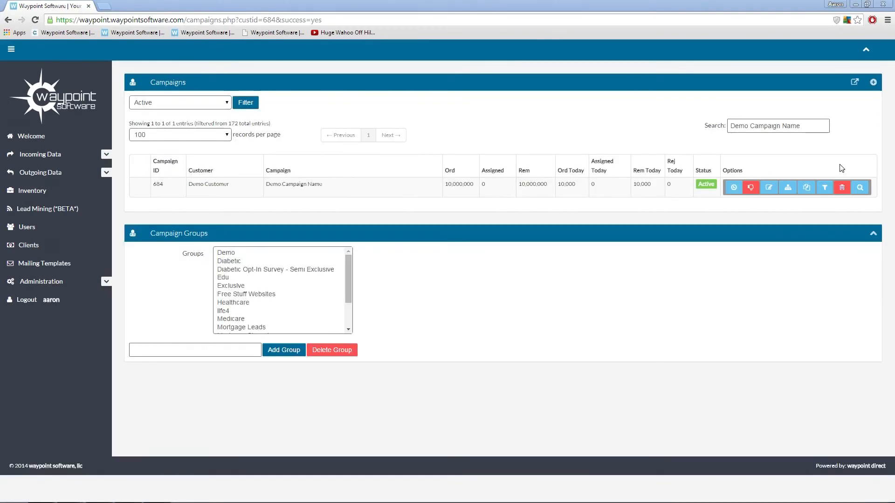